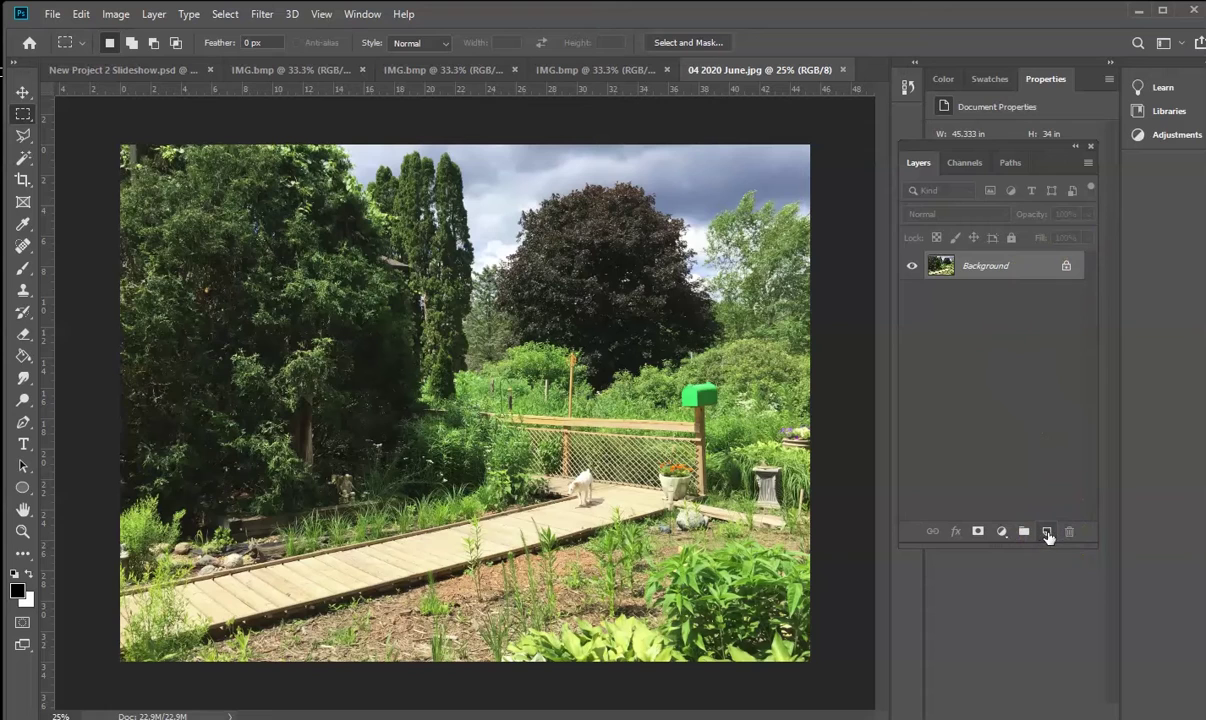
# Add an empty Layer 1 above the Background layer of the garden photo
pyautogui.click(1046, 532)
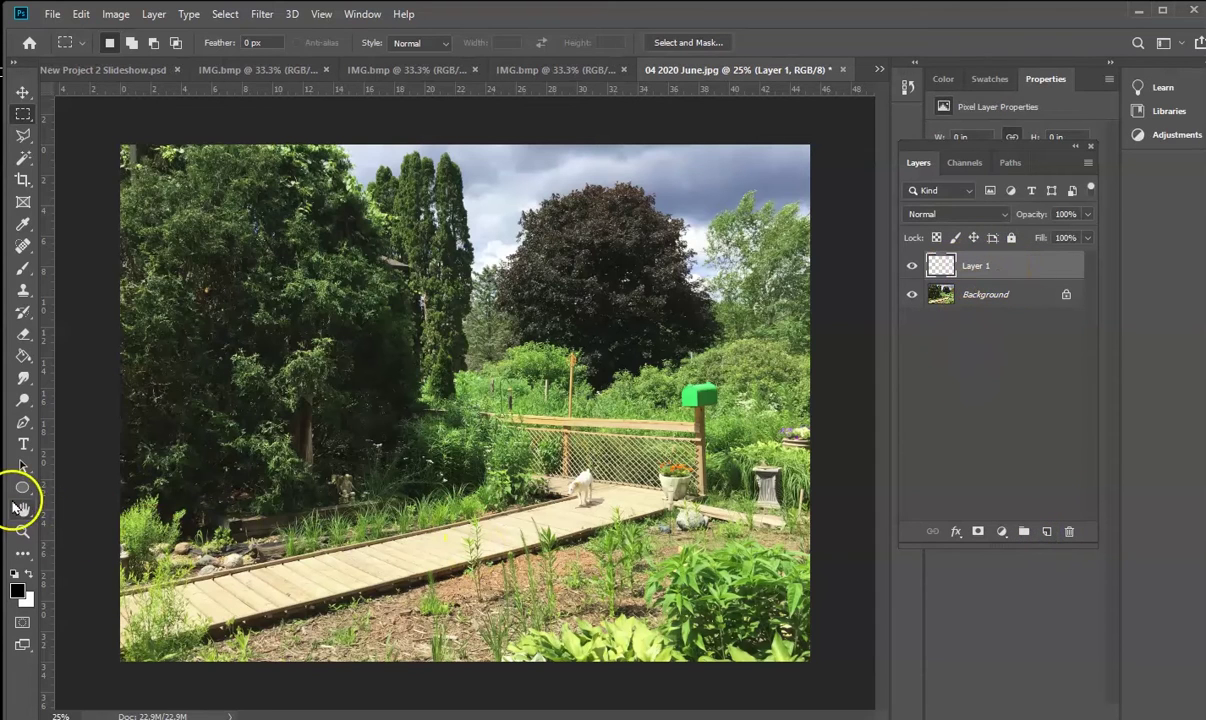
# Start a Lorem Ipsum text line on the left of the photo with the Horizontal Type tool
pyautogui.click(24, 444)
pyautogui.click(249, 473)
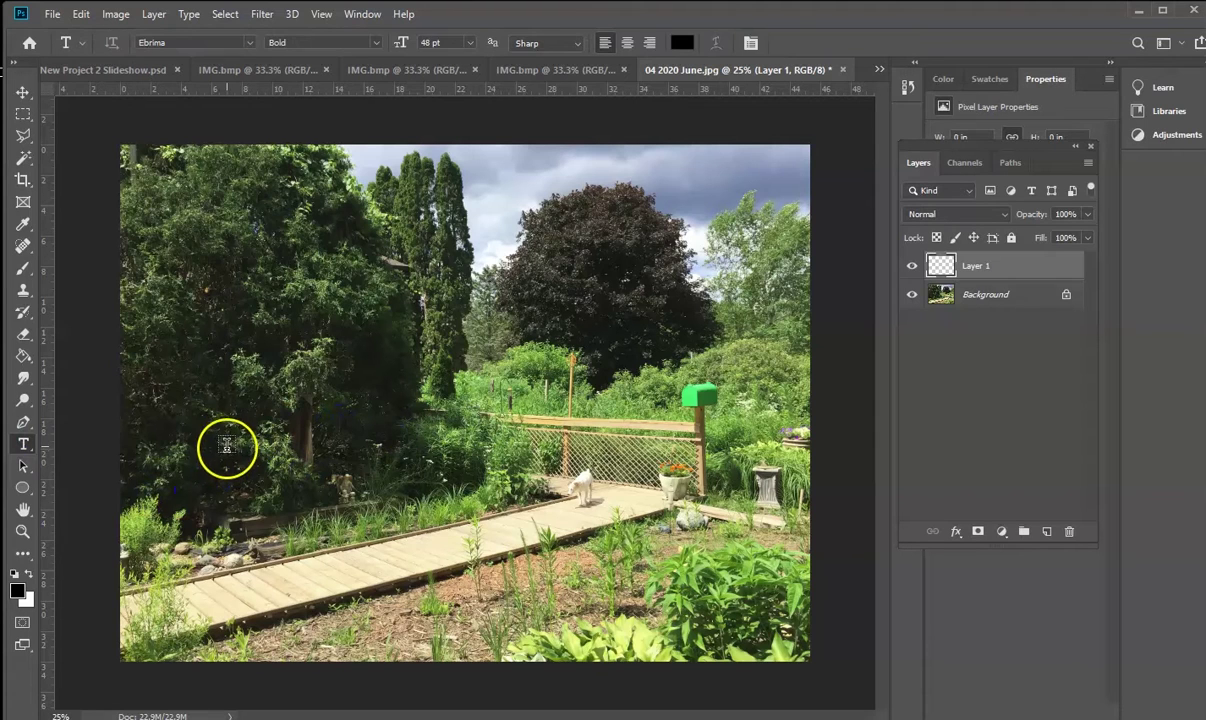
pyautogui.click(236, 433)
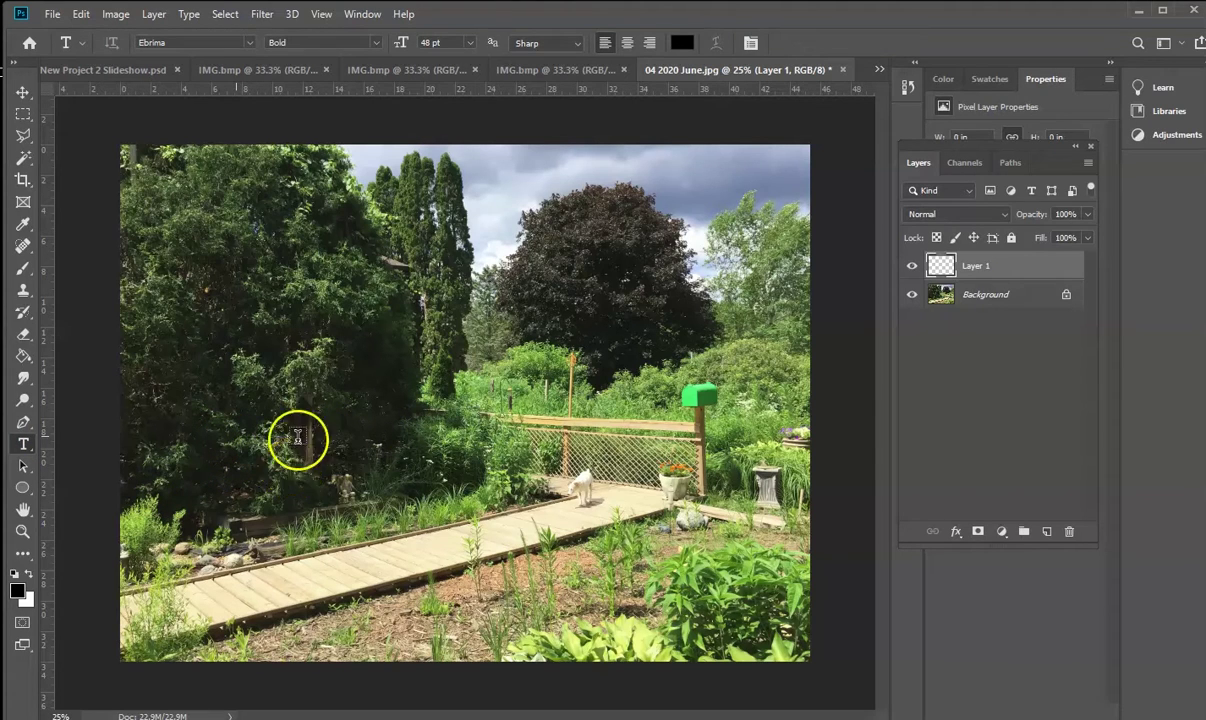
pyautogui.click(162, 443)
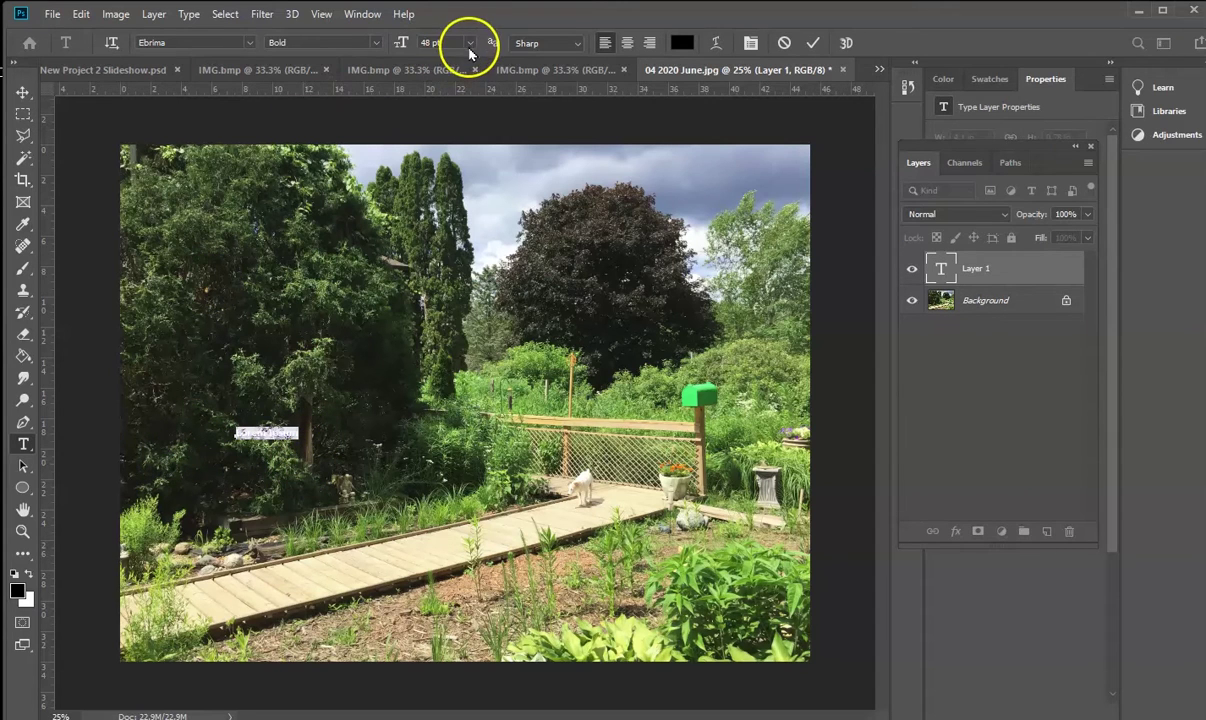
# Set the text's font size to 300 pt
pyautogui.click(469, 43)
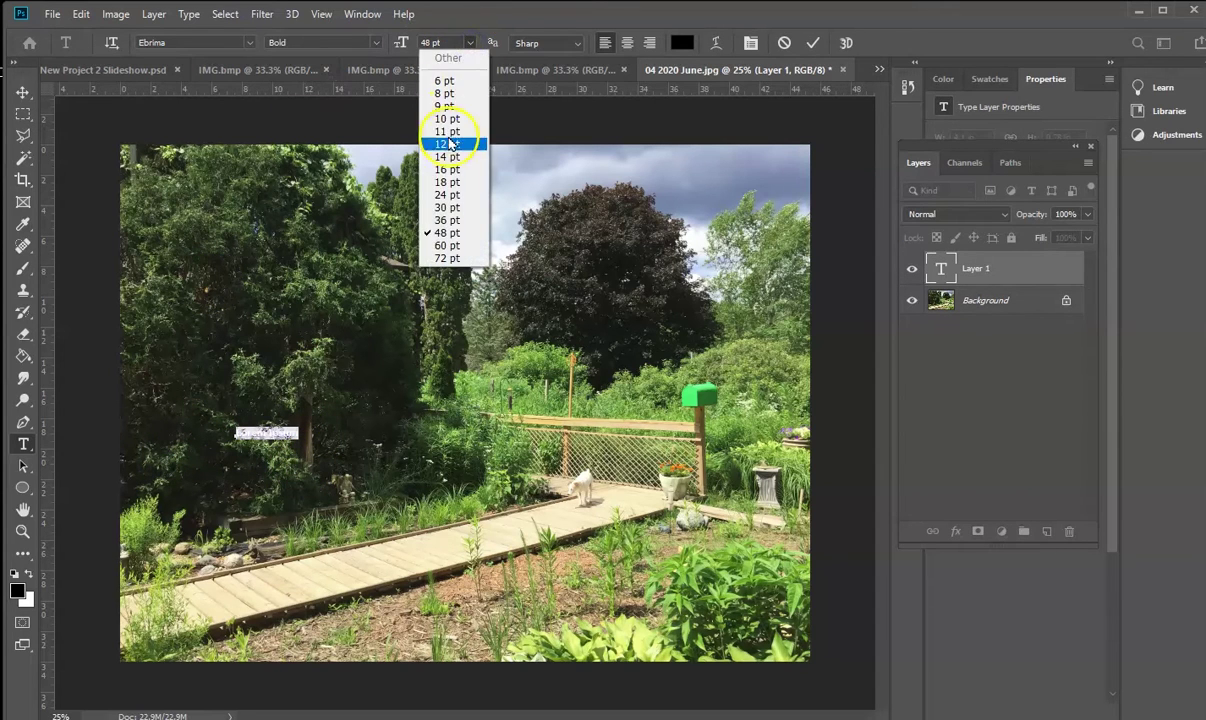
pyautogui.click(447, 258)
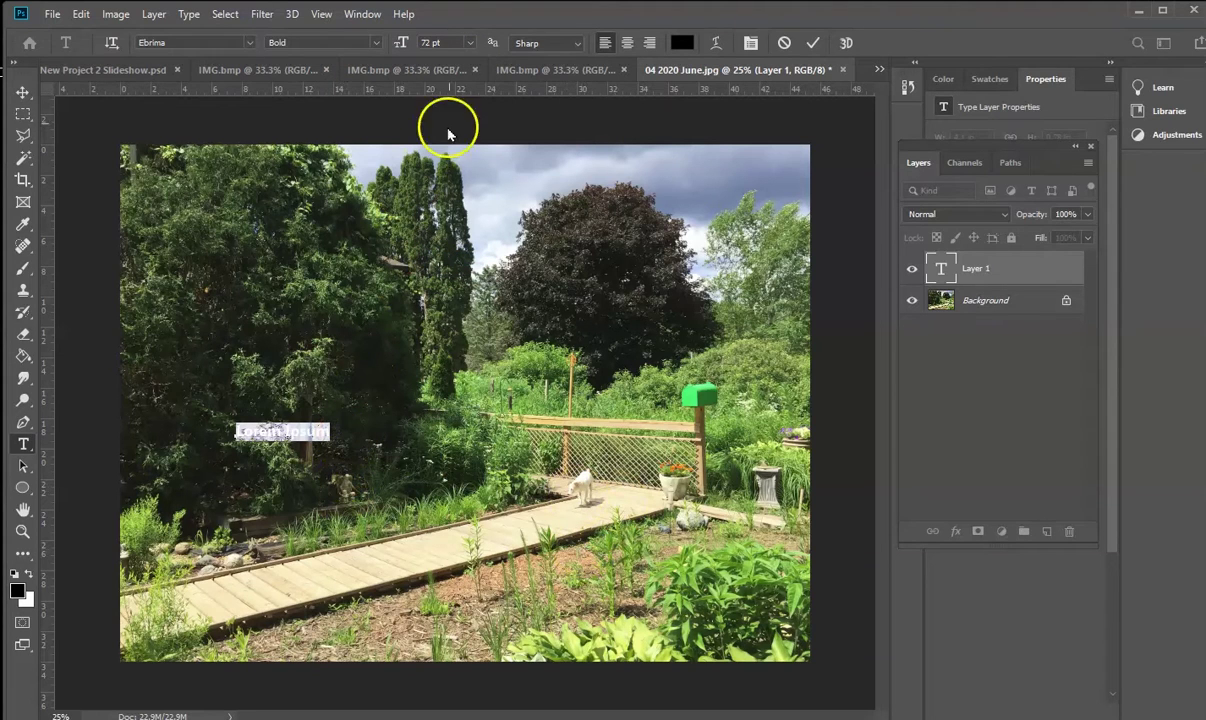
pyautogui.click(430, 42)
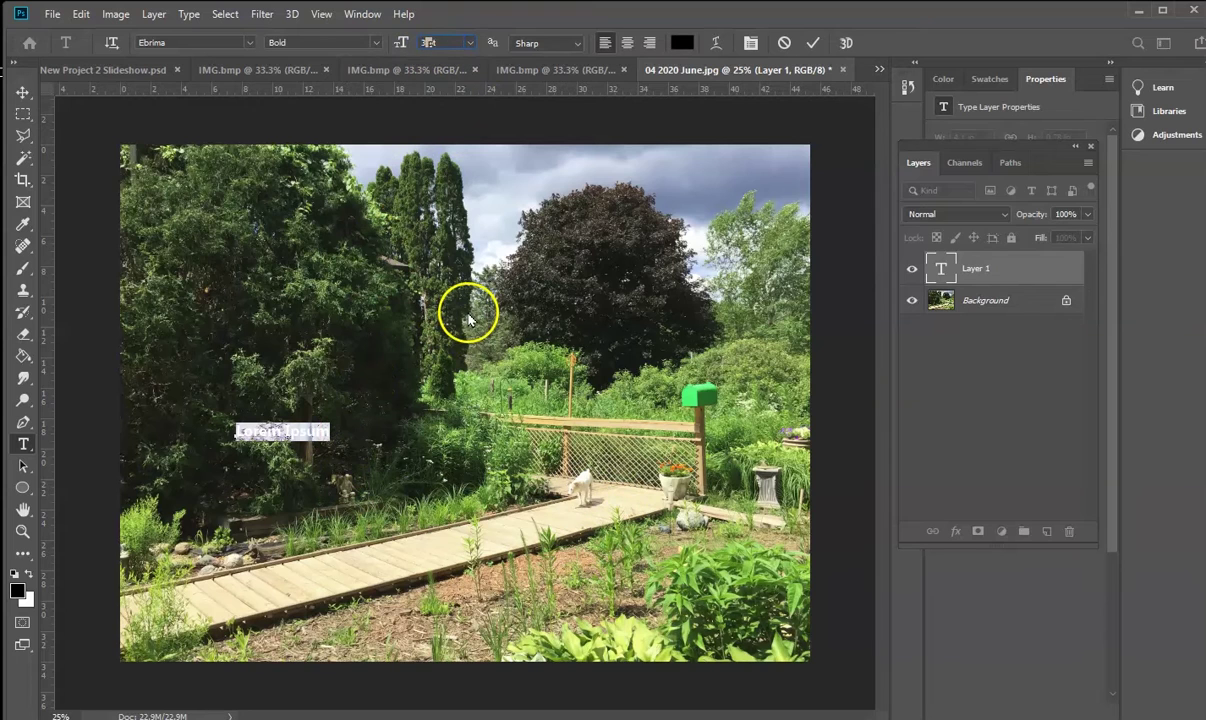
pyautogui.write('300')
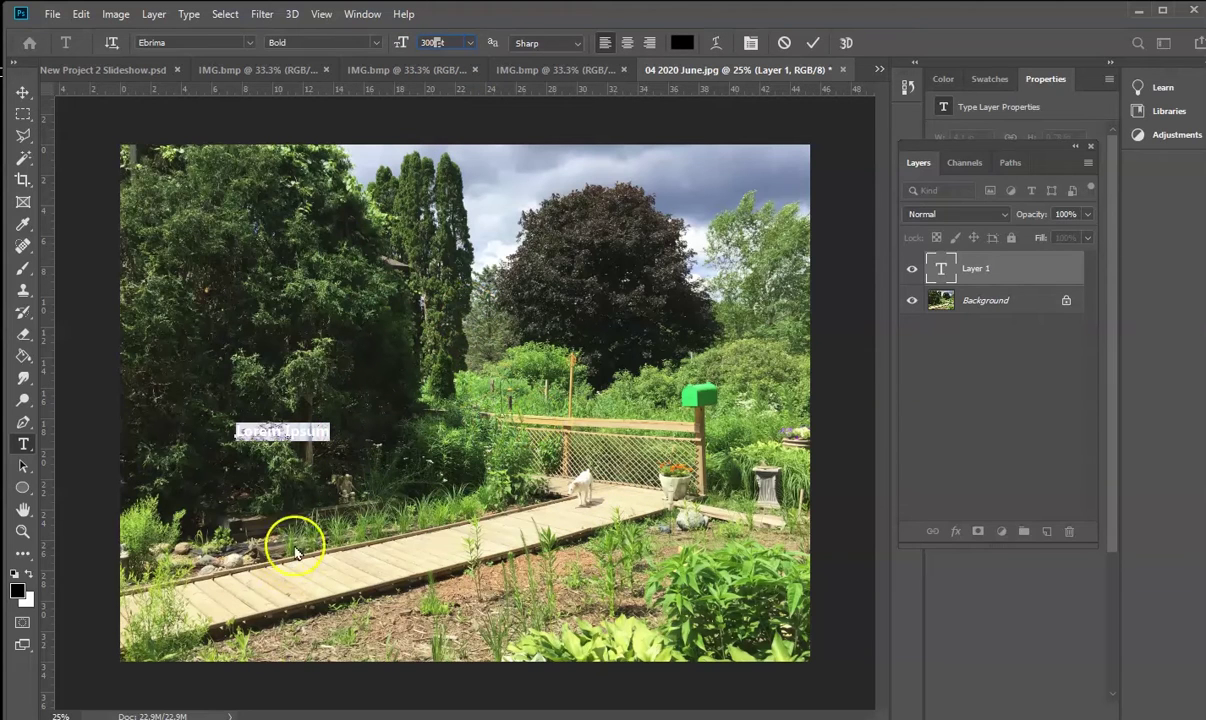
pyautogui.press('Return')
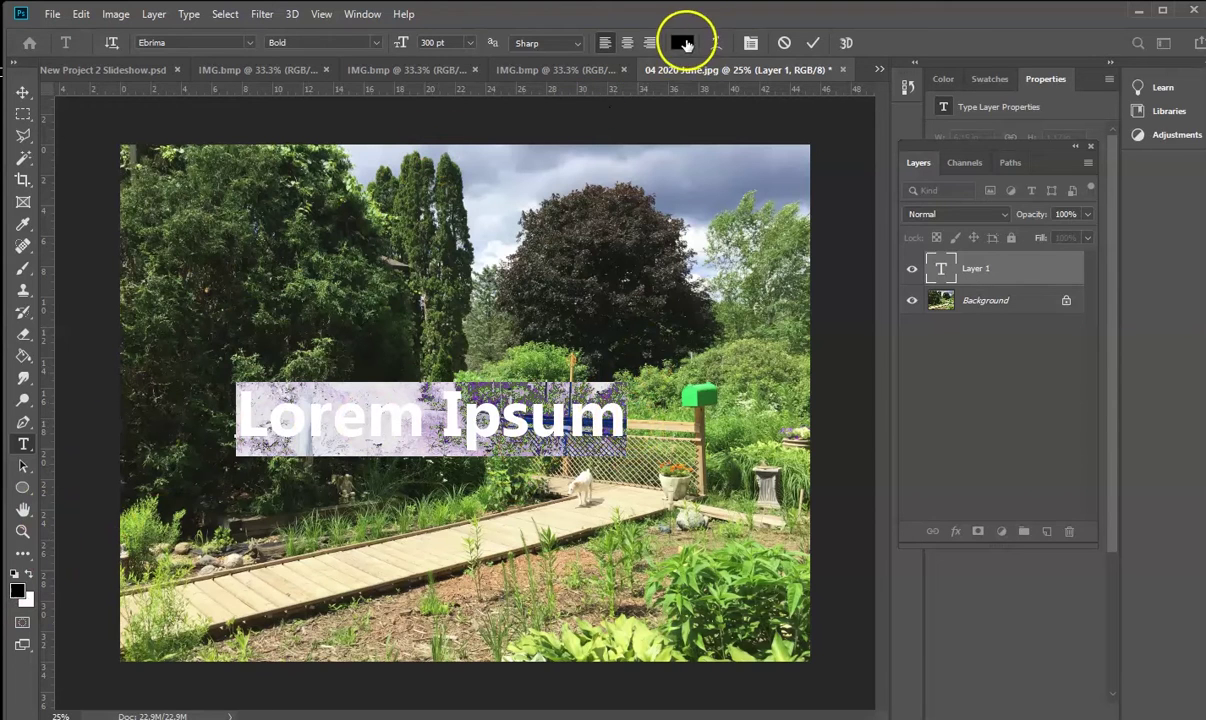
# Change the text colour to bright red (fd0808) and select all the placeholder text
pyautogui.click(684, 44)
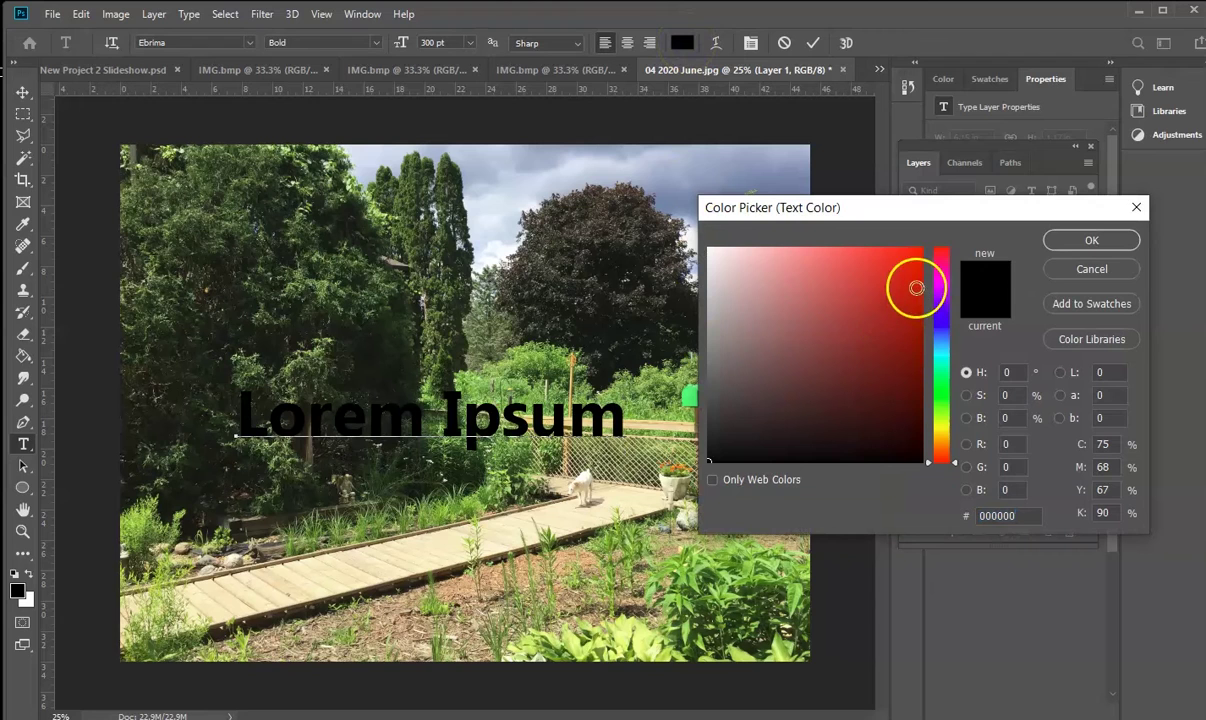
pyautogui.click(916, 255)
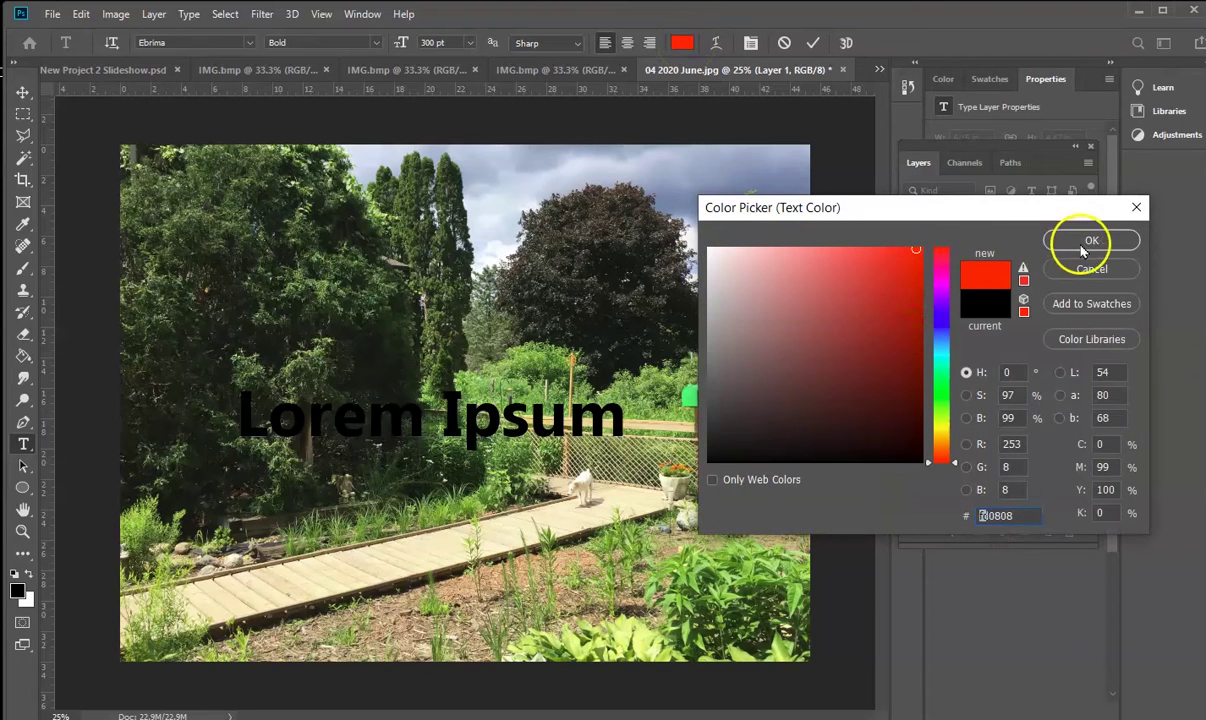
pyautogui.click(1076, 240)
pyautogui.hotkey('ctrl', 'a')
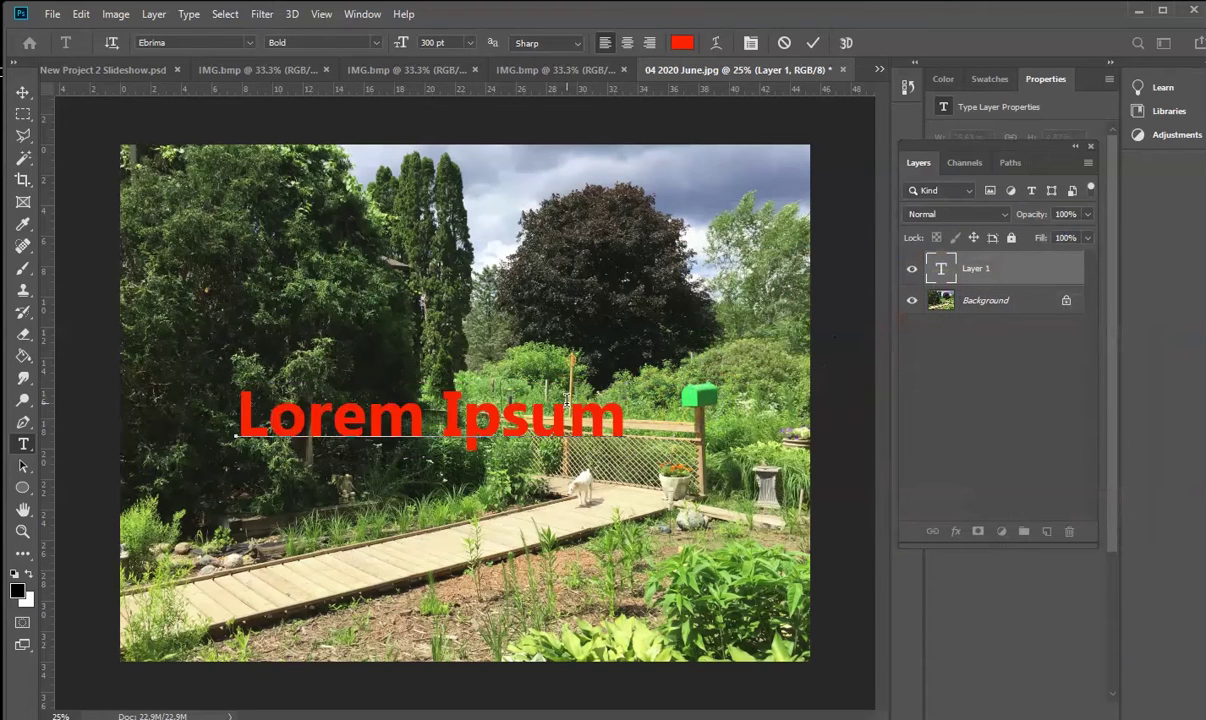
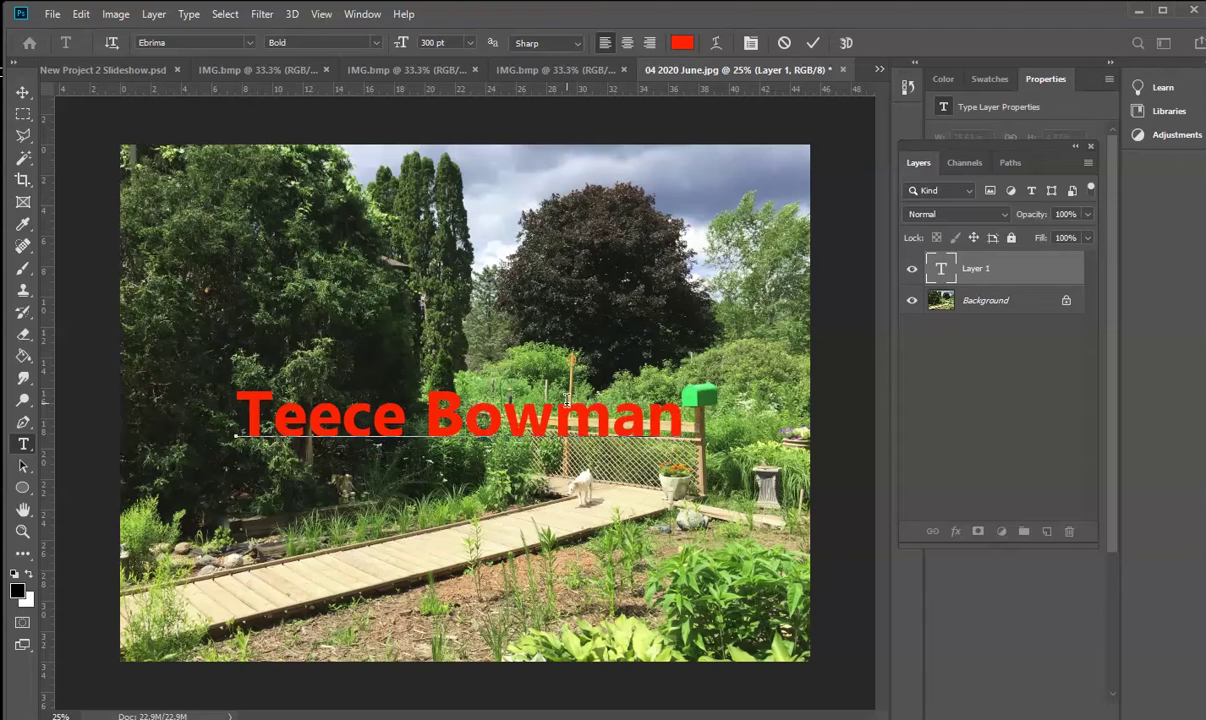
# Replace the placeholder with the person's full name and commit the text
pyautogui.click(23, 91)
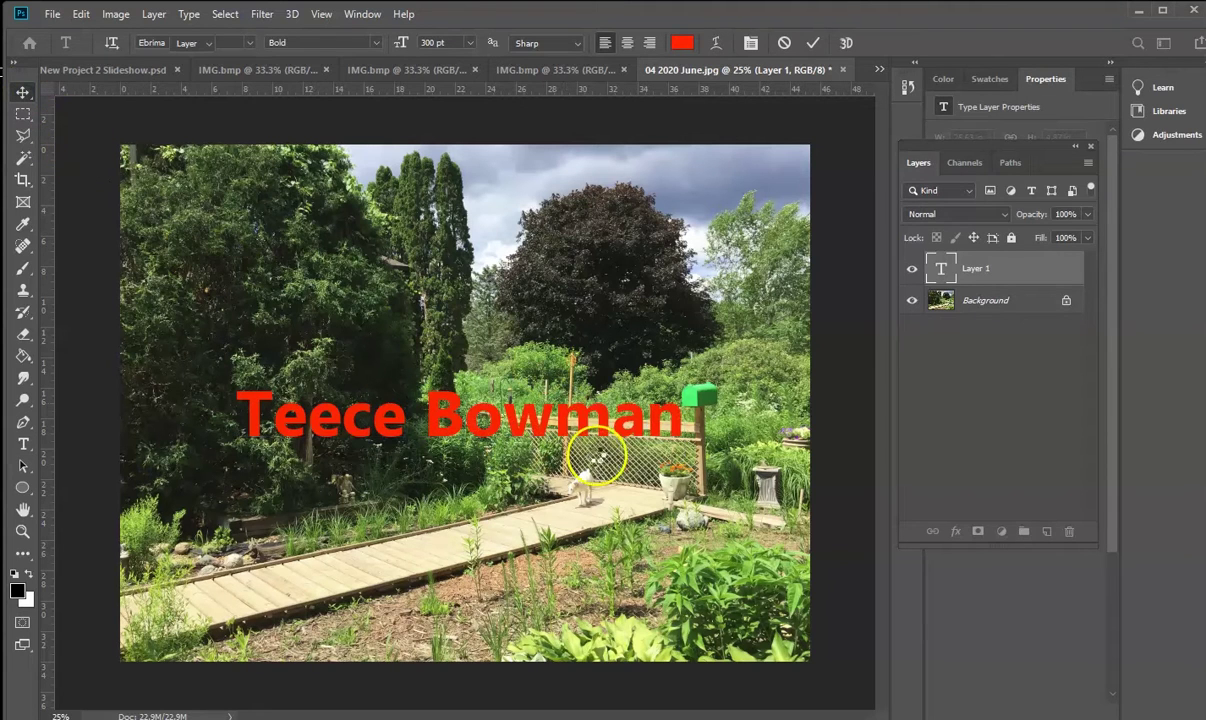
# Rotate the name text about -41° so it runs diagonally up across the photo
pyautogui.click(53, 14)
pyautogui.click(80, 14)
pyautogui.moveTo(129, 485)
pyautogui.click(460, 516)
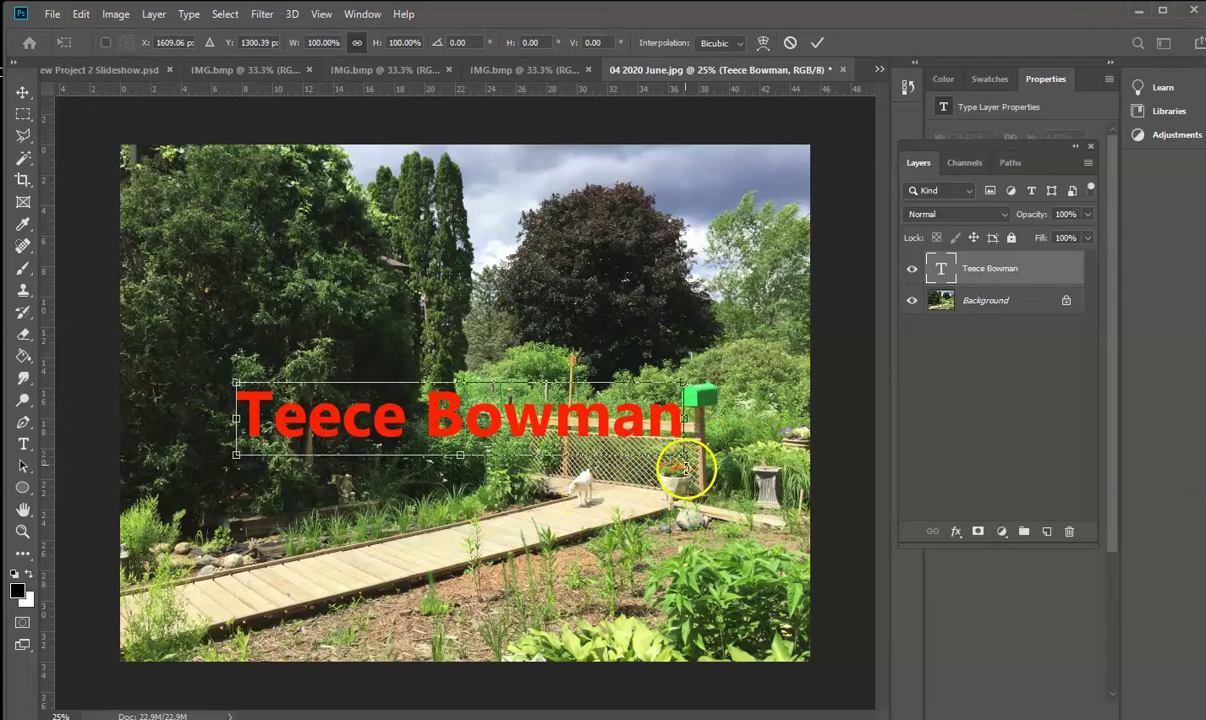
pyautogui.moveTo(702, 438); pyautogui.dragTo(692, 282)
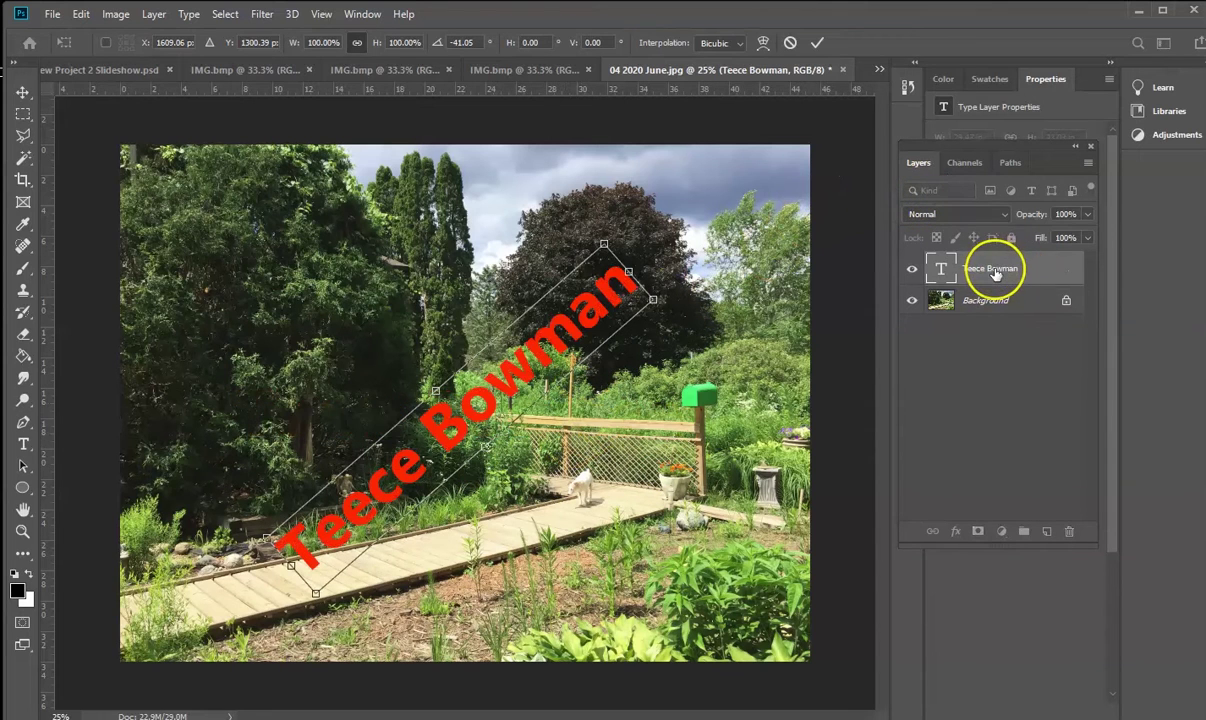
pyautogui.click(995, 269)
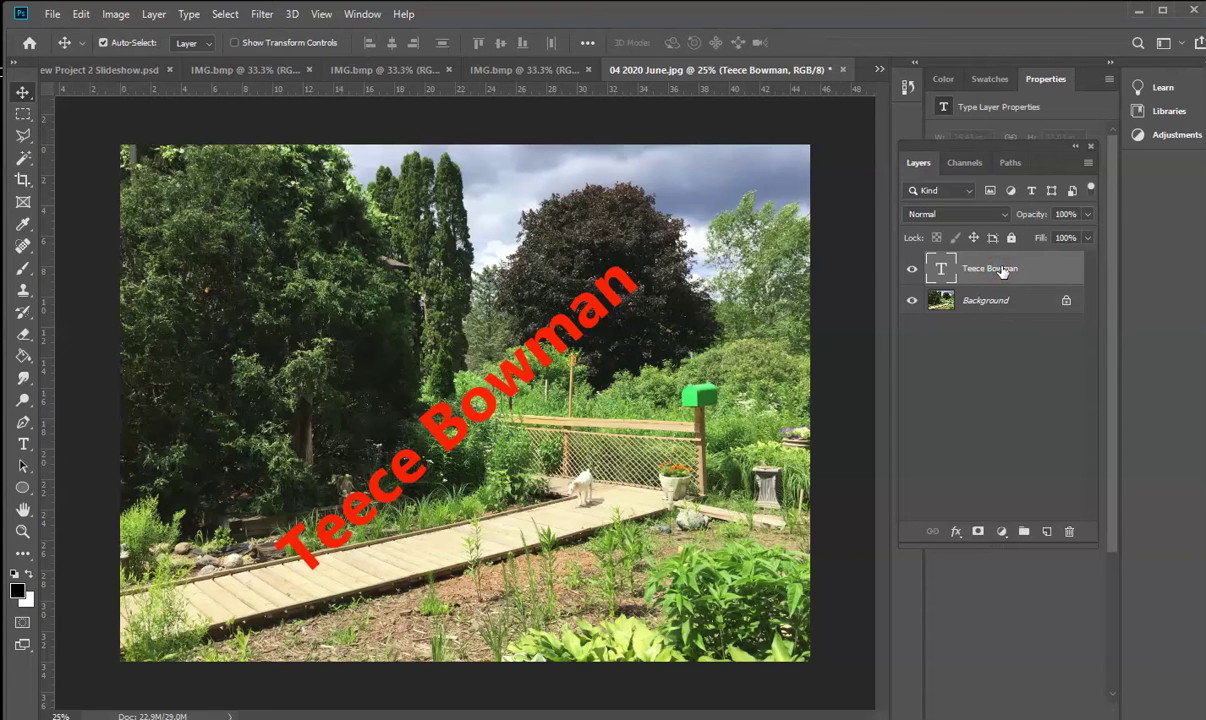
# Rasterize the name text layer and lower its opacity to 52%
pyautogui.rightClick(1003, 272)
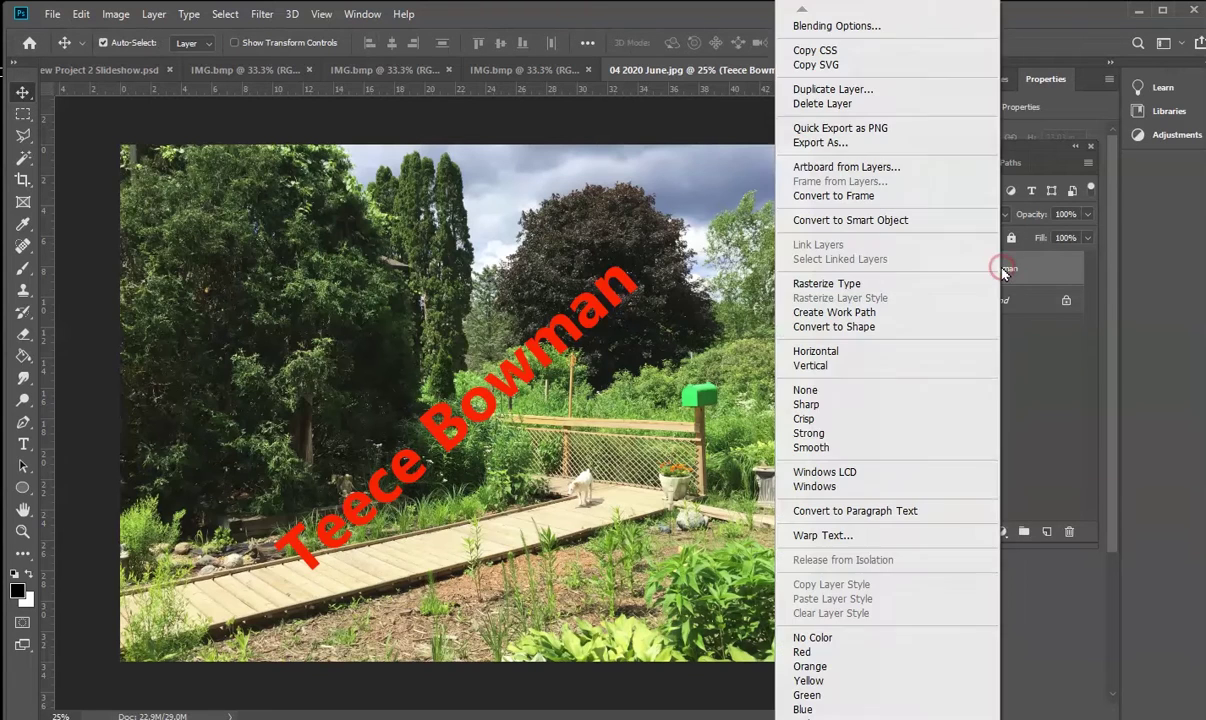
pyautogui.click(842, 285)
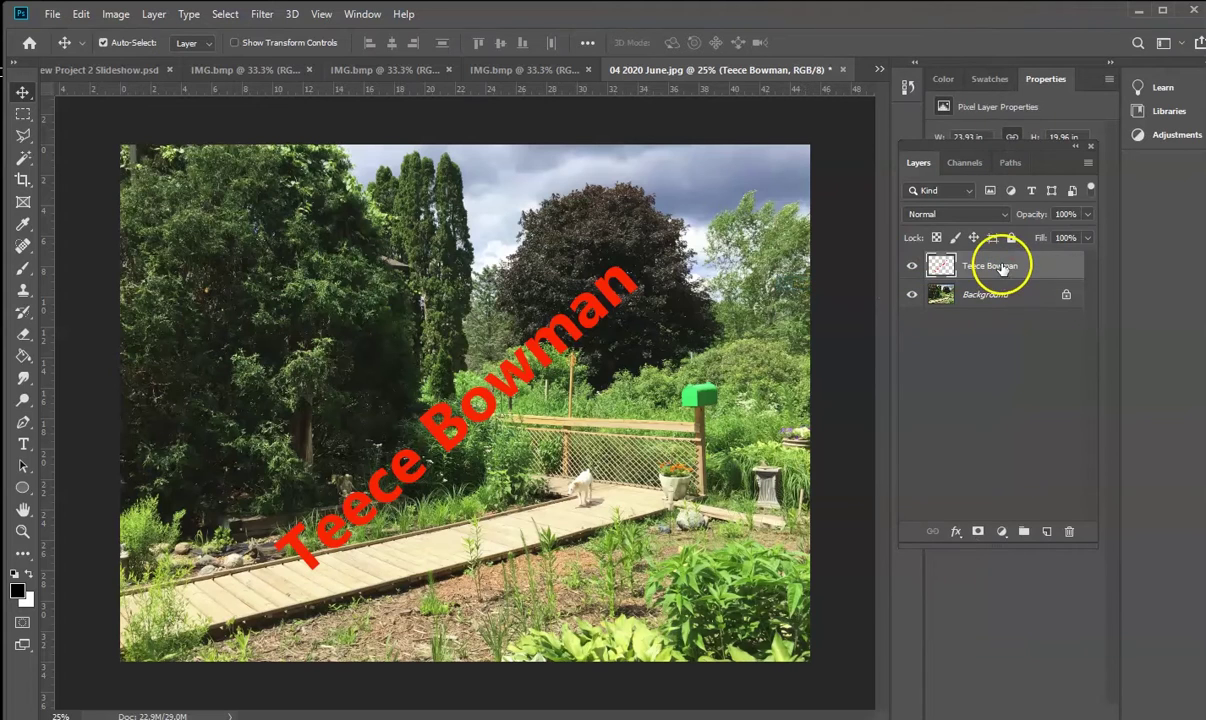
pyautogui.click(1088, 215)
pyautogui.moveTo(1087, 238); pyautogui.dragTo(1061, 236)
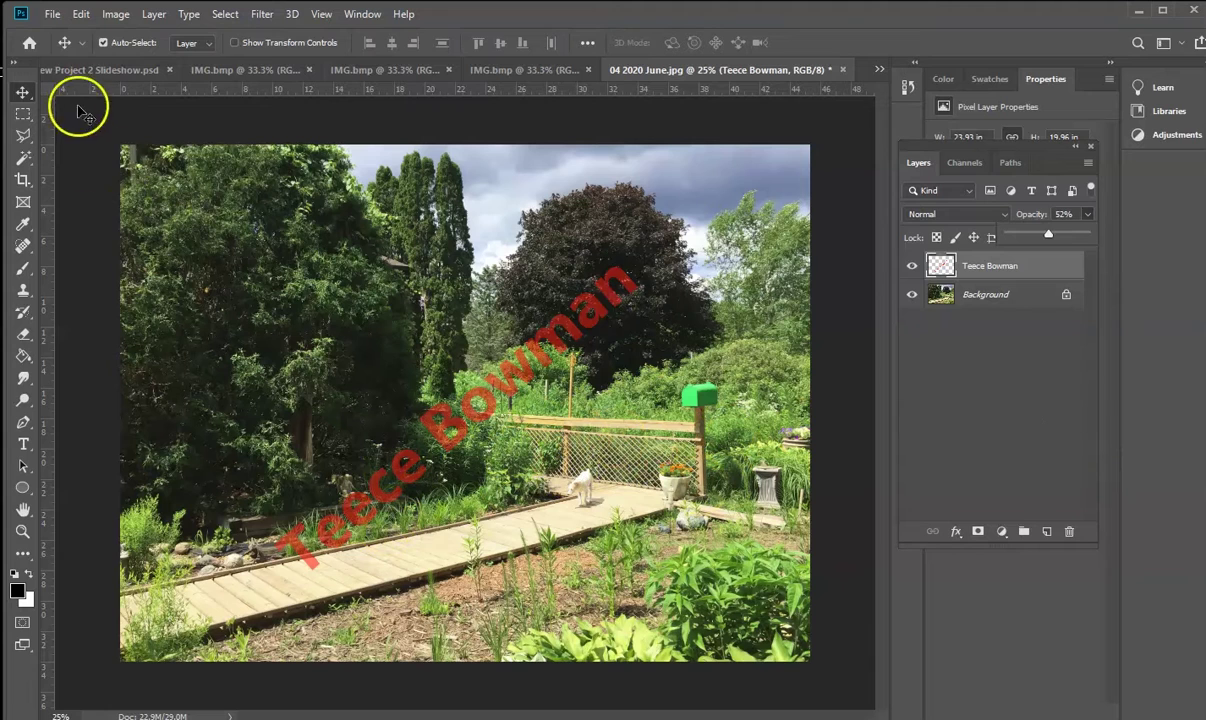
# Save a JPEG copy named '04 2020 June-Watermark' in the Rain Garden Project folder
pyautogui.click(52, 15)
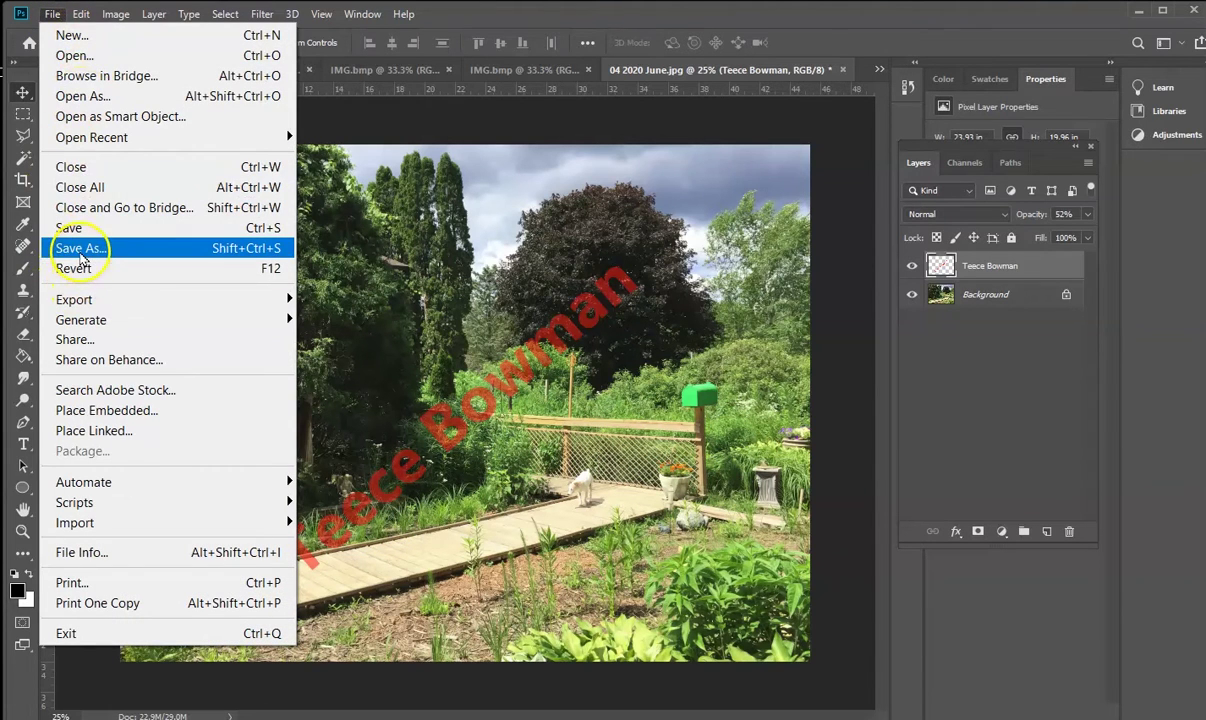
pyautogui.click(81, 255)
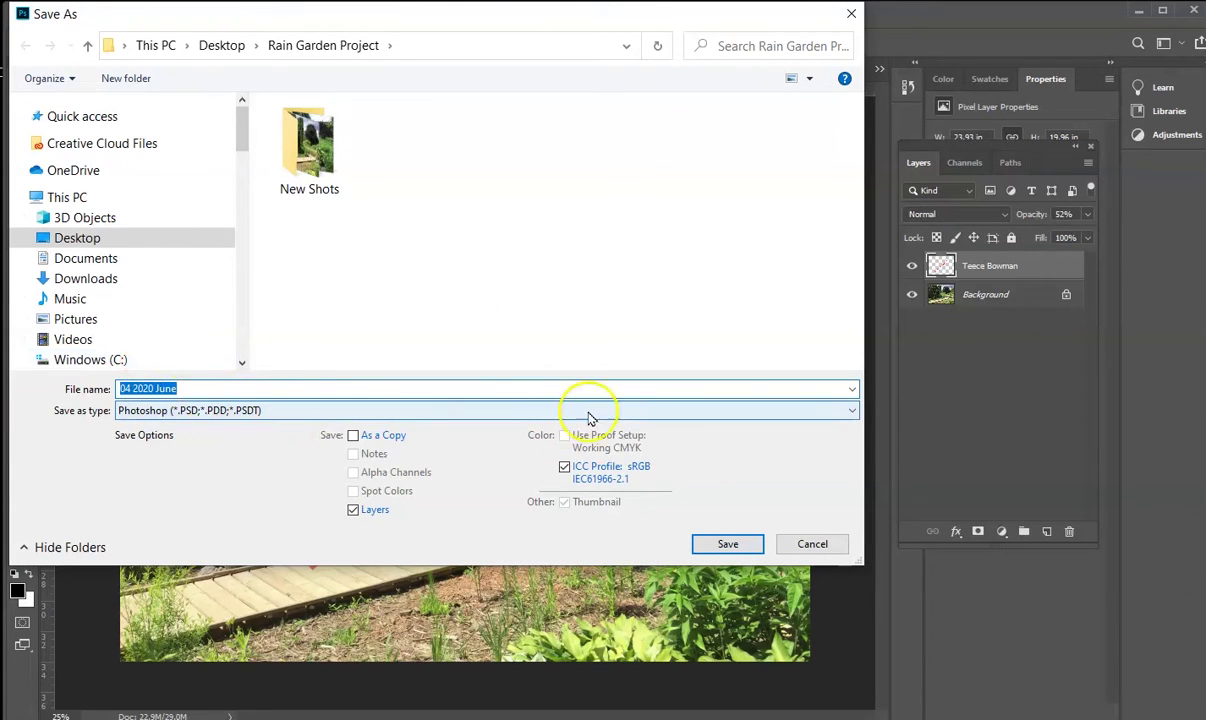
pyautogui.click(851, 410)
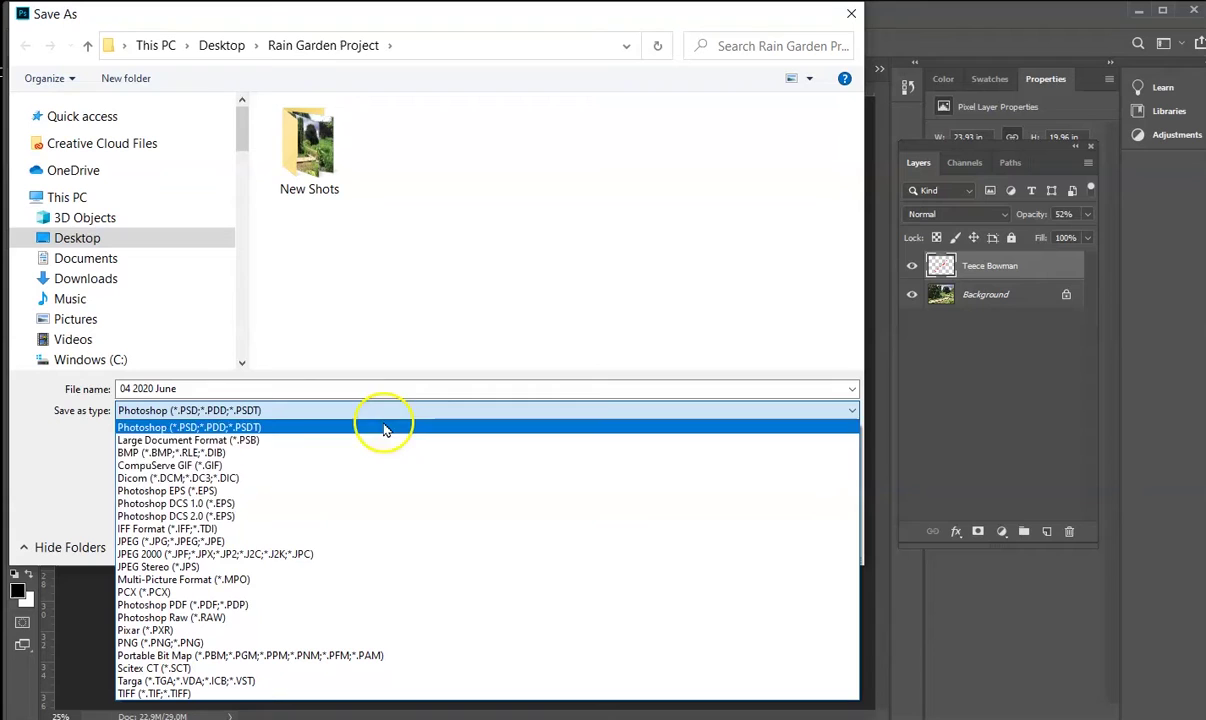
pyautogui.click(152, 541)
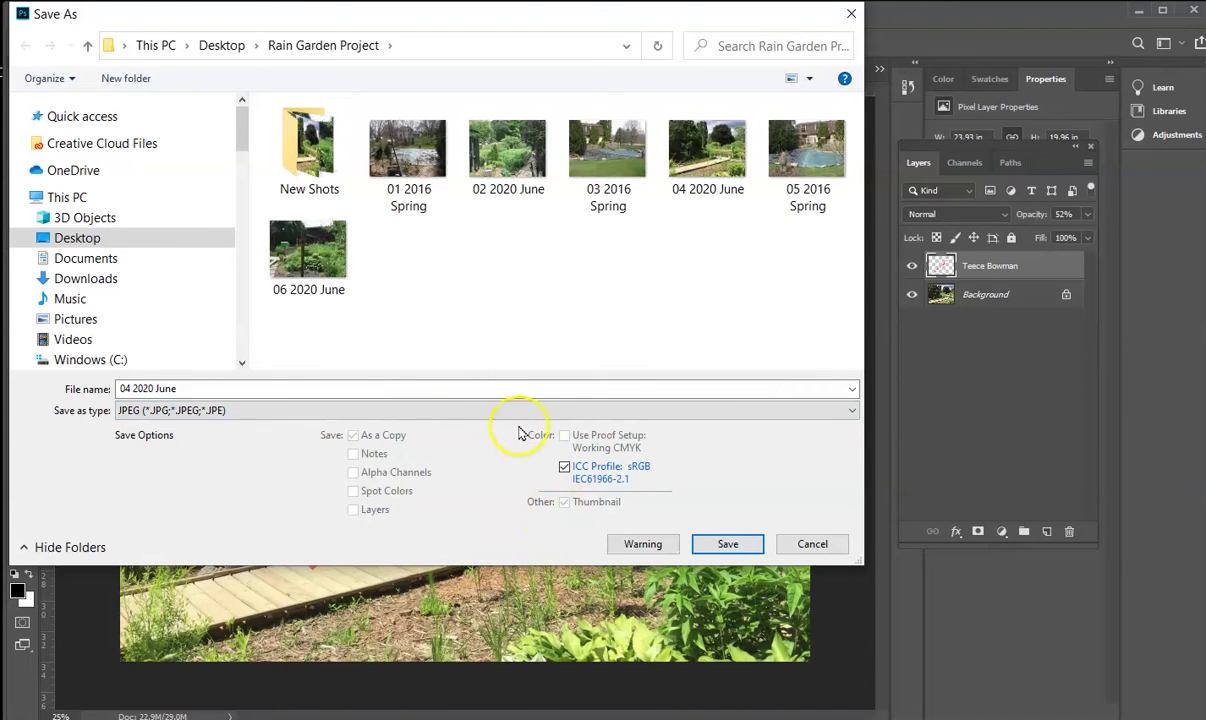
pyautogui.click(176, 388)
pyautogui.hotkey('ctrl', 'a')
pyautogui.click(234, 390)
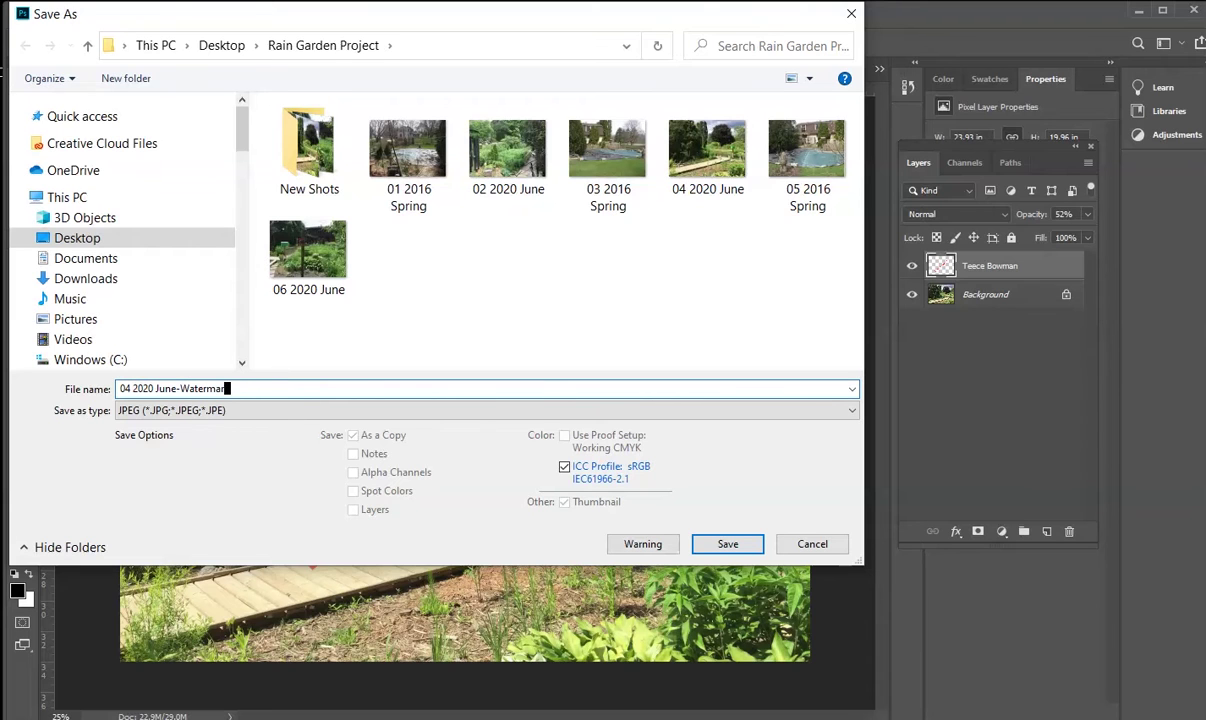
pyautogui.click(728, 543)
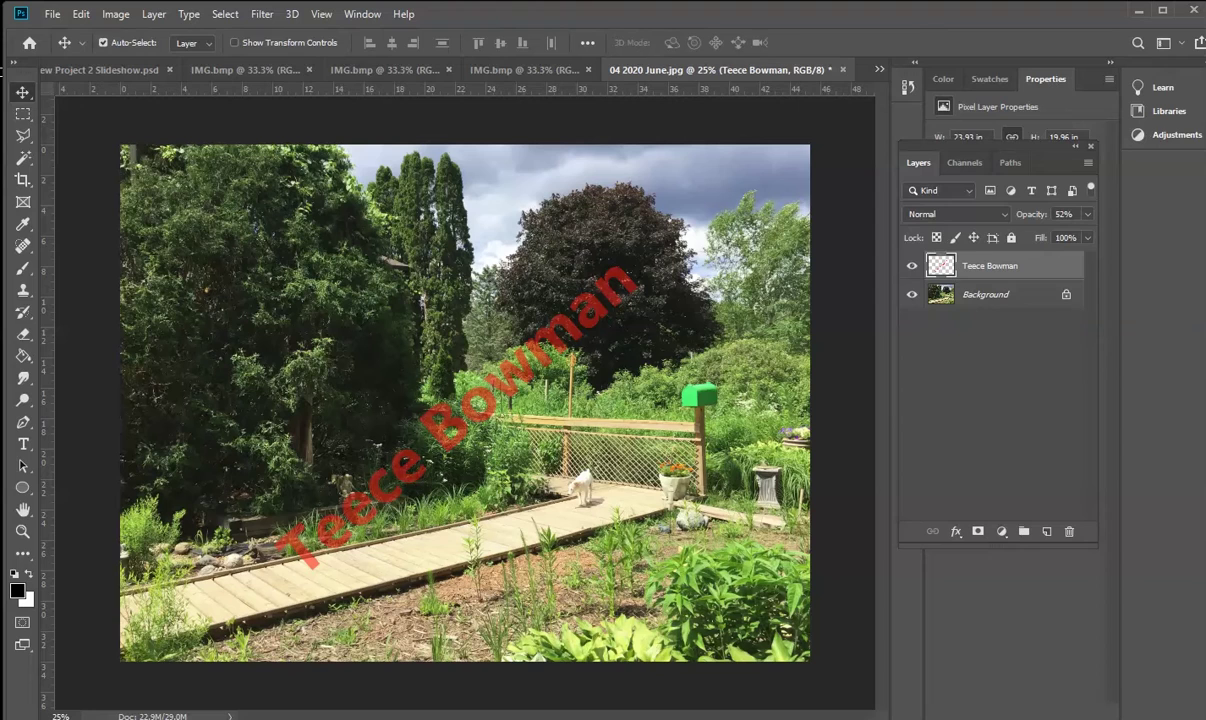
# Let the save finish, then switch to the Rain Garden Project folder to check the new JPEG
pyautogui.press('h')
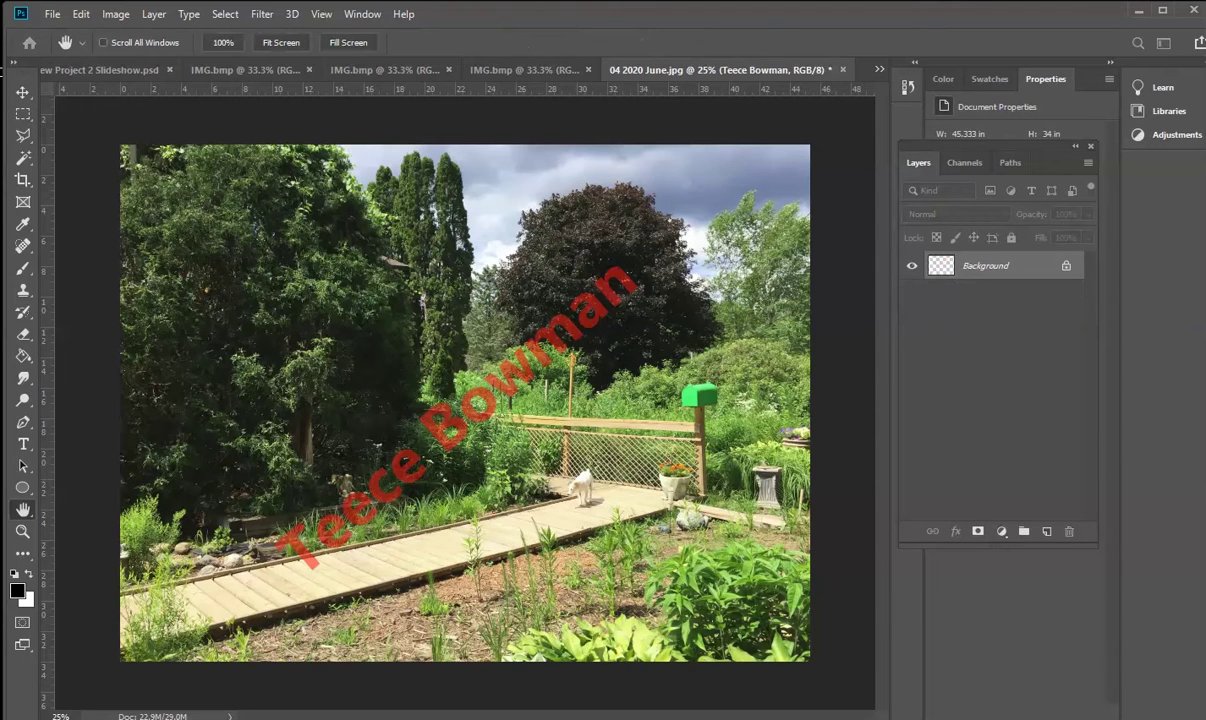
pyautogui.press('v')
pyautogui.hotkey('ctrl', 's')
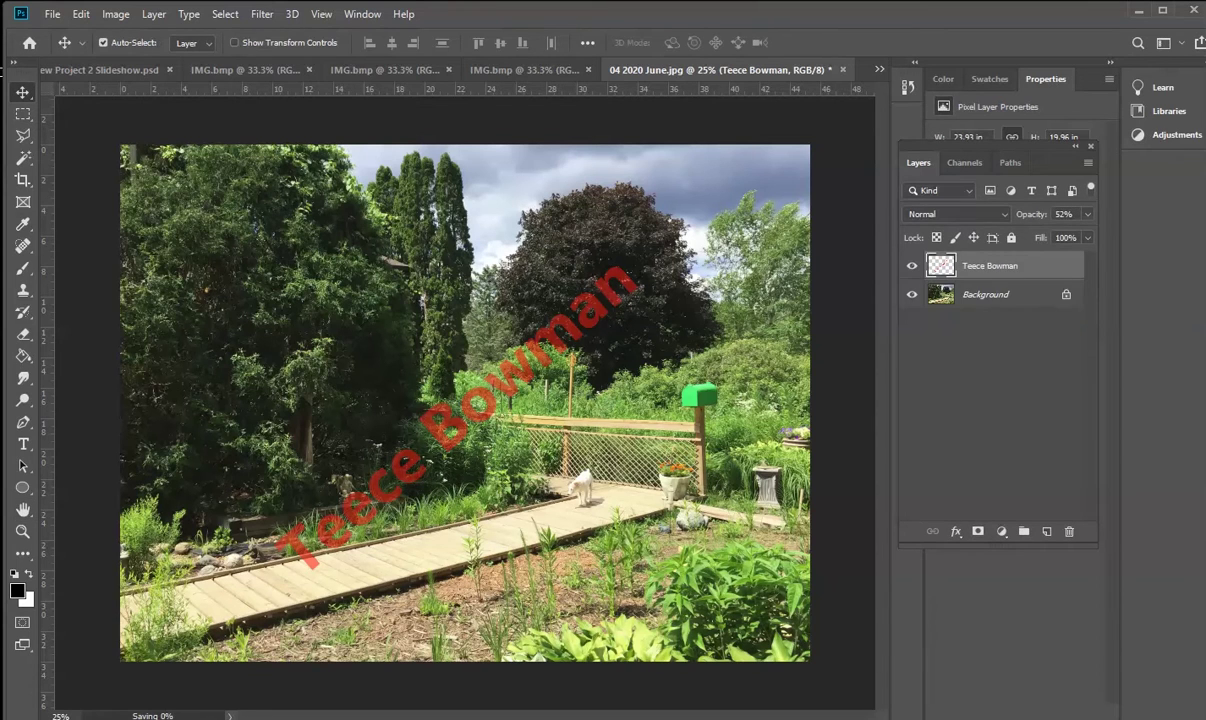
pyautogui.hotkey('alt', 'Tab')
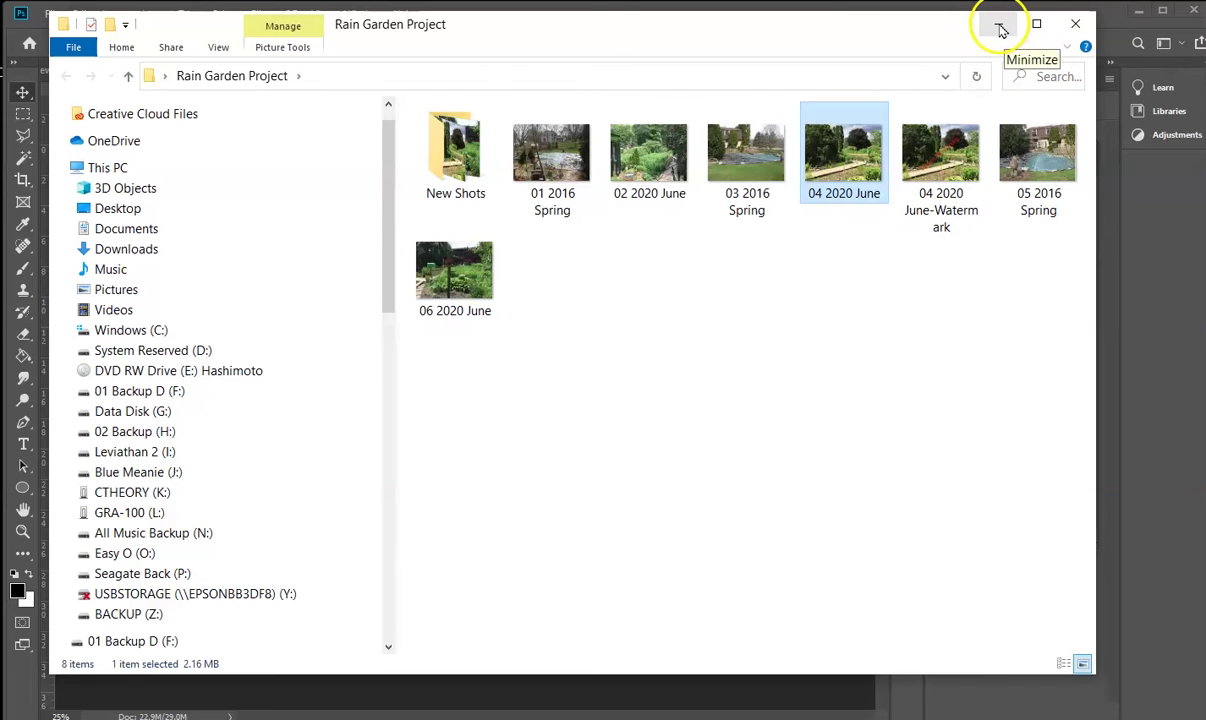
# Minimize the File Explorer window to bring the watermarked photo in Photoshop back into view
pyautogui.click(1000, 30)
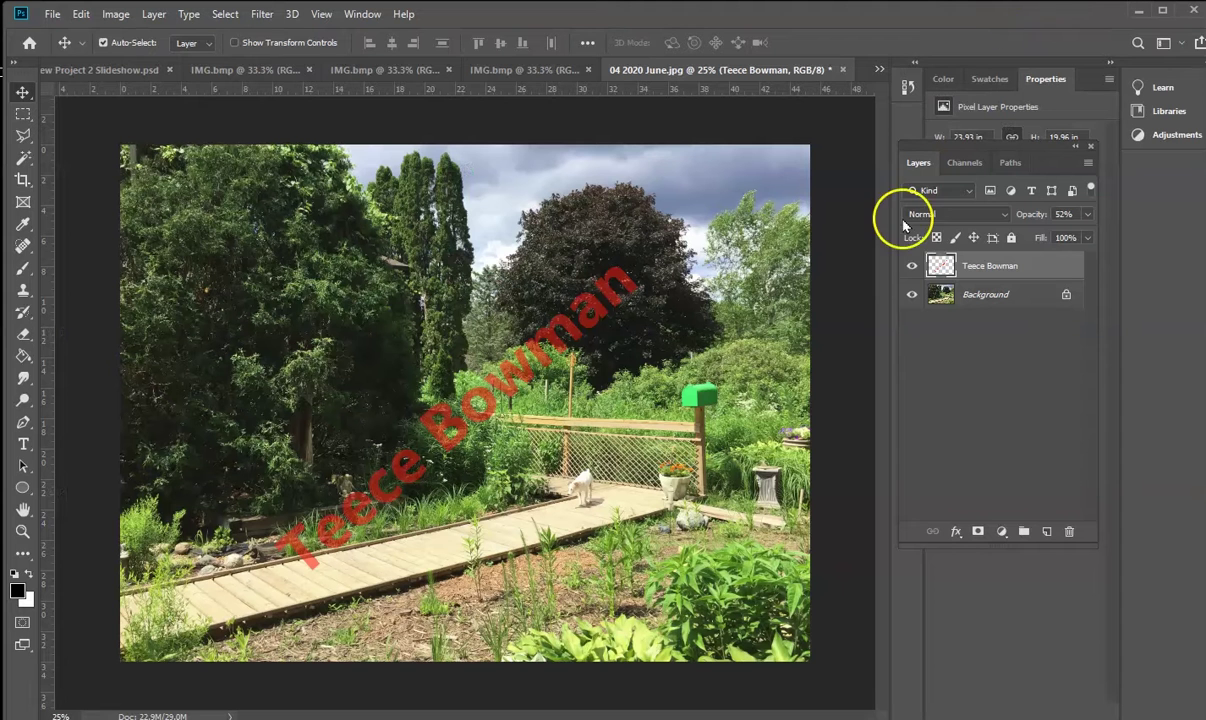